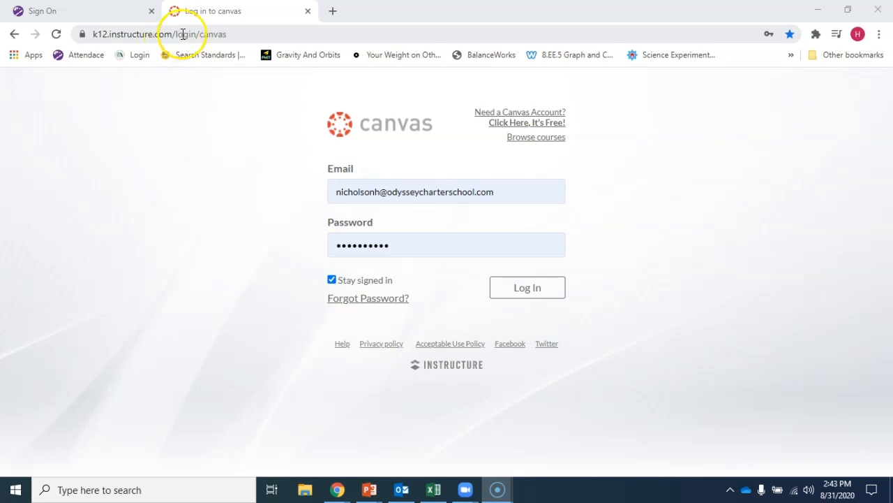
Log in to Canvas and open the settings of the Science Grade 7 course
left_click(530, 289)
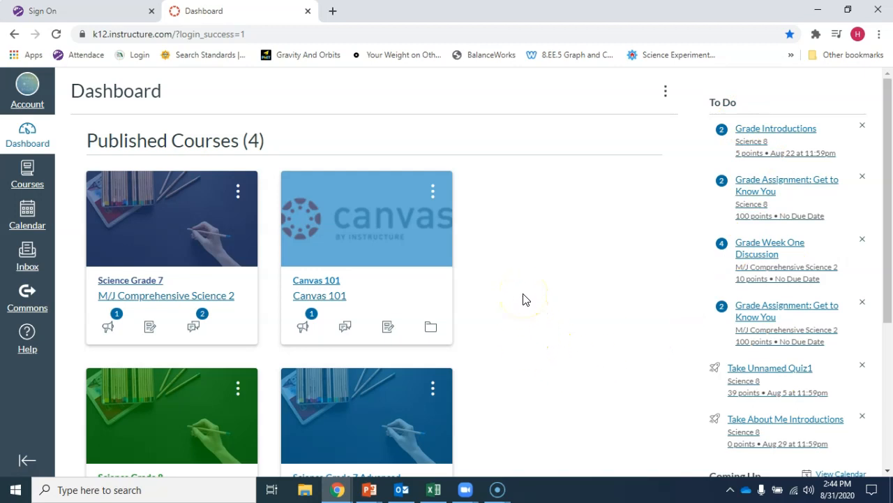
left_click(109, 291)
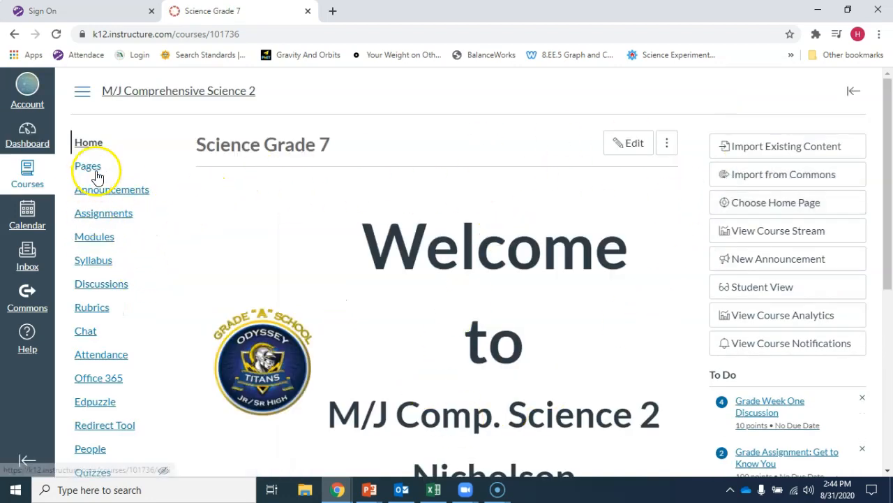
scroll(90, 444, "down", 1)
scroll(89, 444, "down", 3)
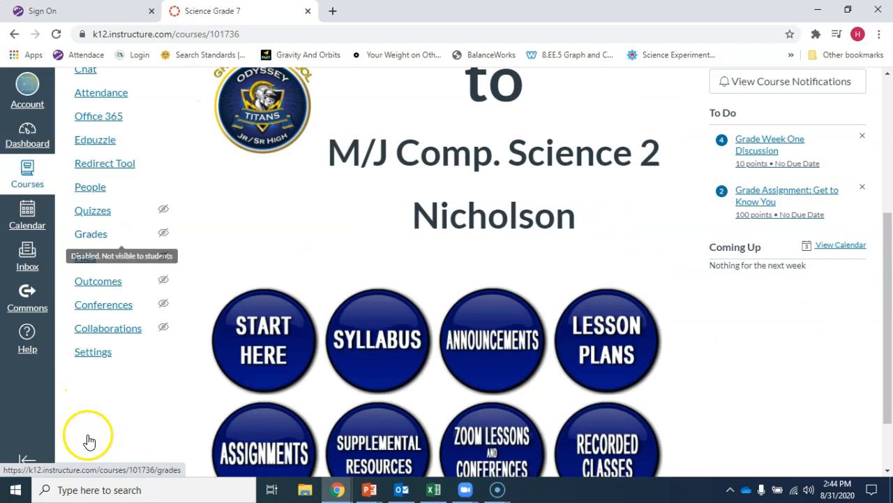
left_click(91, 354)
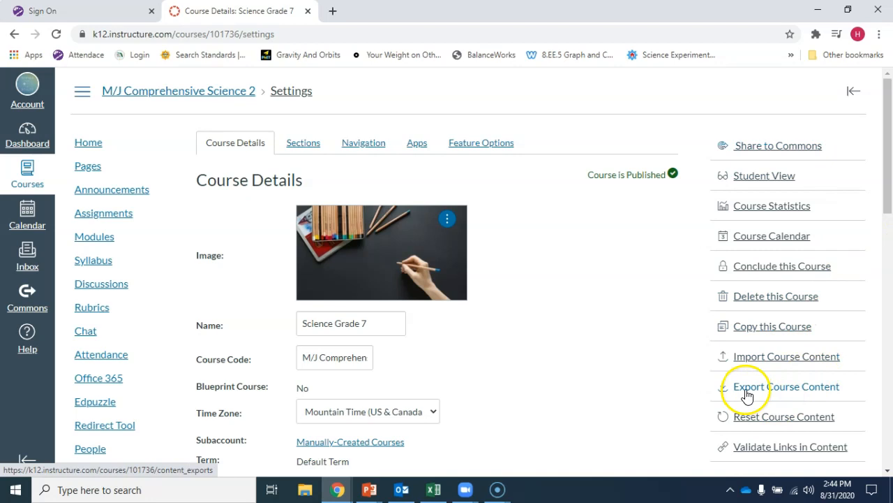
Open the Share to Commons form for the course and examine its sharing, license, version notes and metadata fields
left_click(777, 148)
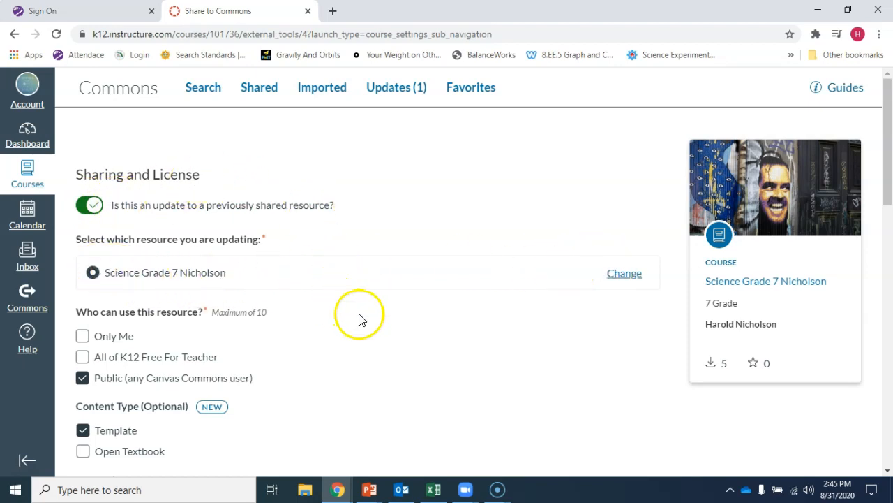
scroll(361, 317, "down", 1)
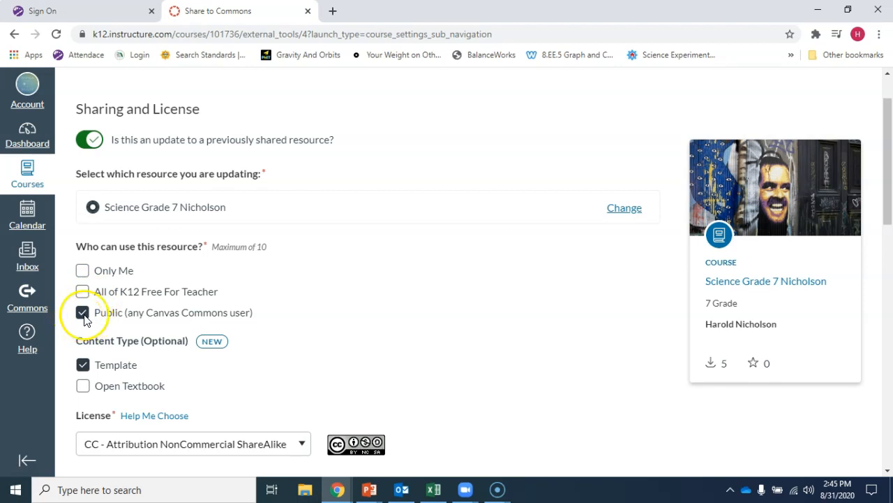
scroll(234, 305, "down", 2)
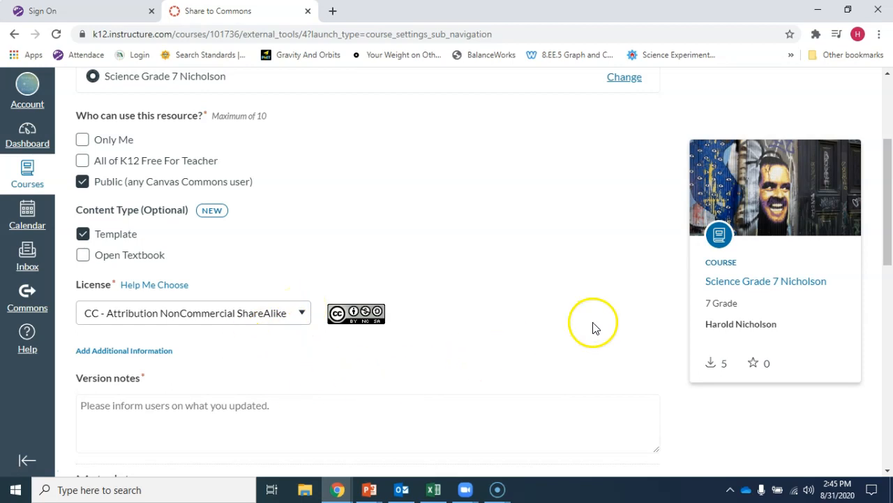
scroll(592, 326, "down", 2)
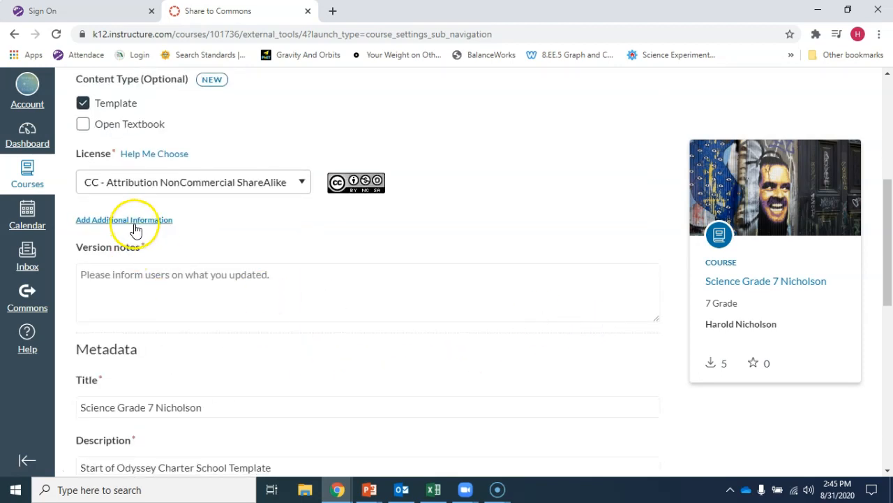
scroll(151, 289, "down", 1)
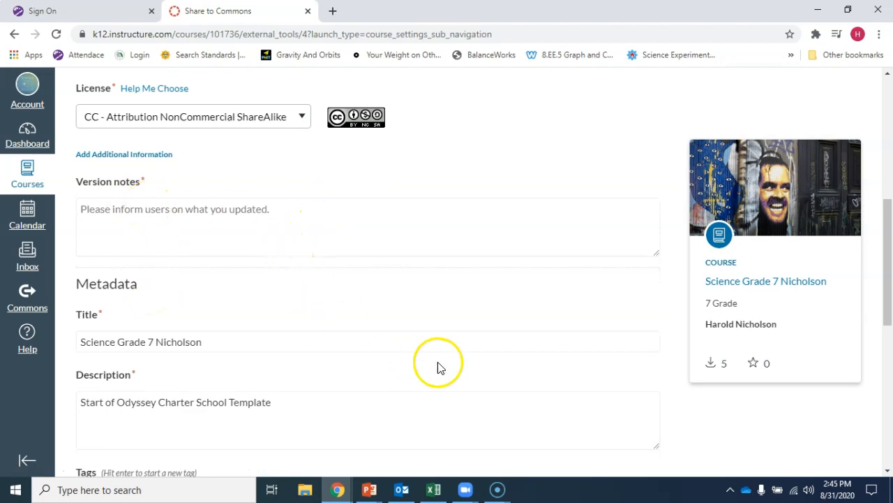
scroll(439, 367, "down", 2)
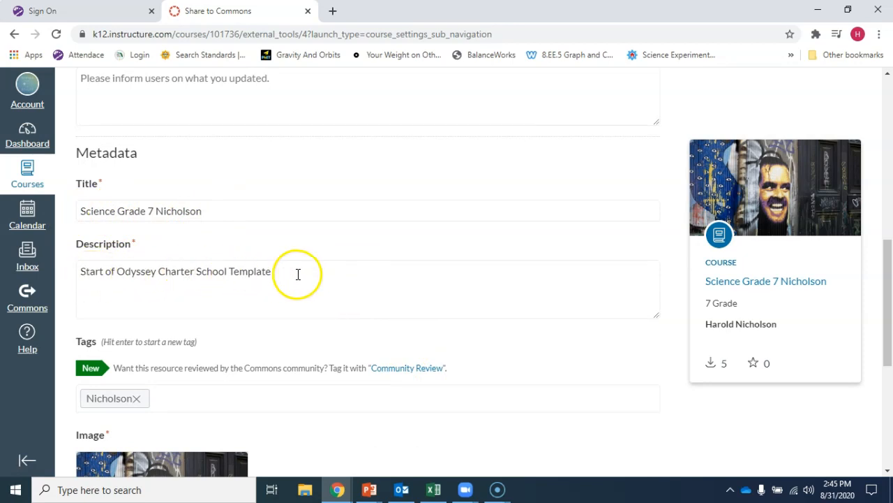
Add the tag "science" to the shared resource
scroll(339, 317, "down", 3)
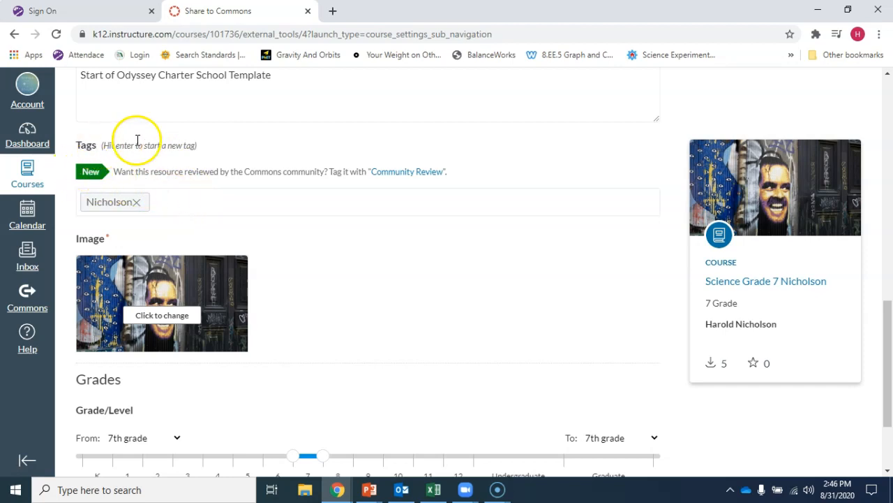
left_click(177, 203)
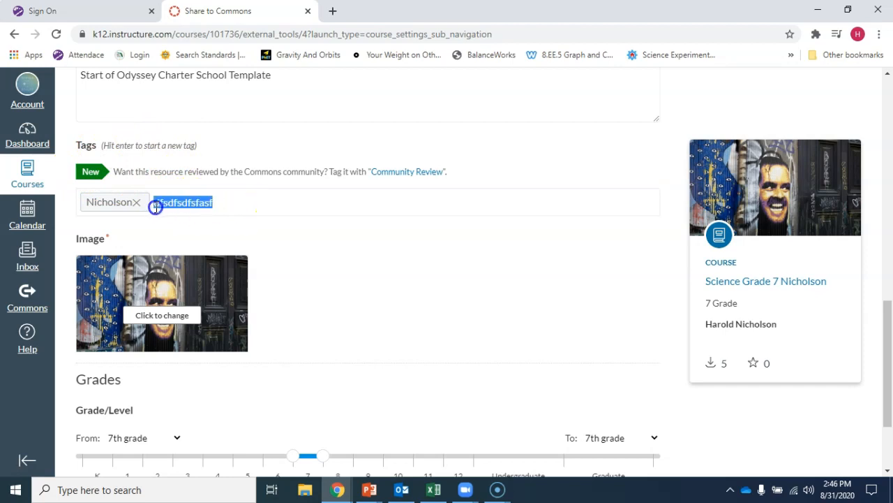
key("BackSpace")
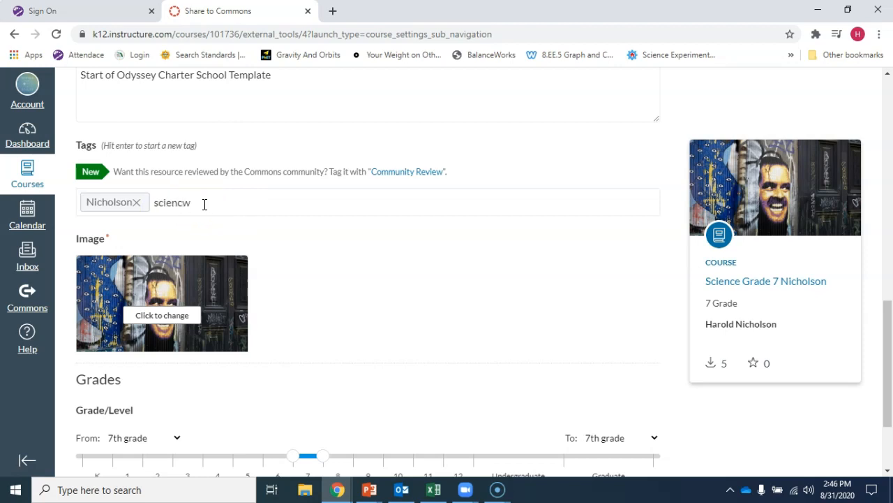
key("Return")
left_click(226, 206)
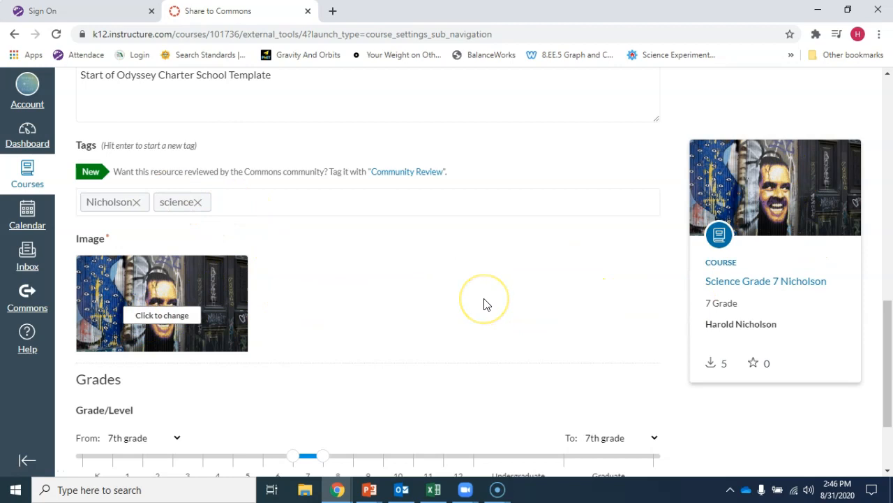
Set the resource's grade range to 7th grade only and try to submit the update
scroll(486, 304, "down", 2)
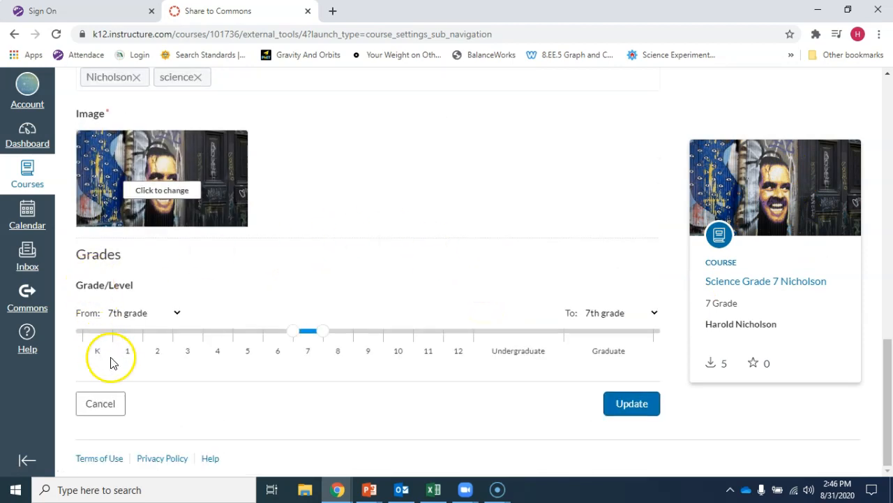
mouse_move(305, 333)
left_mouse_down()
mouse_move(341, 335)
mouse_move(289, 339)
mouse_move(350, 335)
mouse_move(235, 331)
mouse_move(292, 336)
left_mouse_up()
left_click_drag(353, 332, 330, 337)
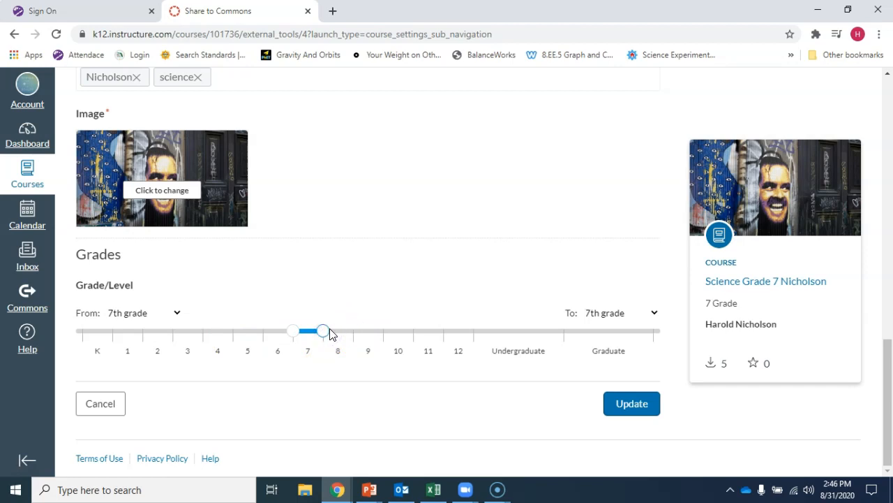
mouse_move(334, 338)
left_mouse_down()
mouse_move(362, 333)
mouse_move(323, 333)
left_mouse_up()
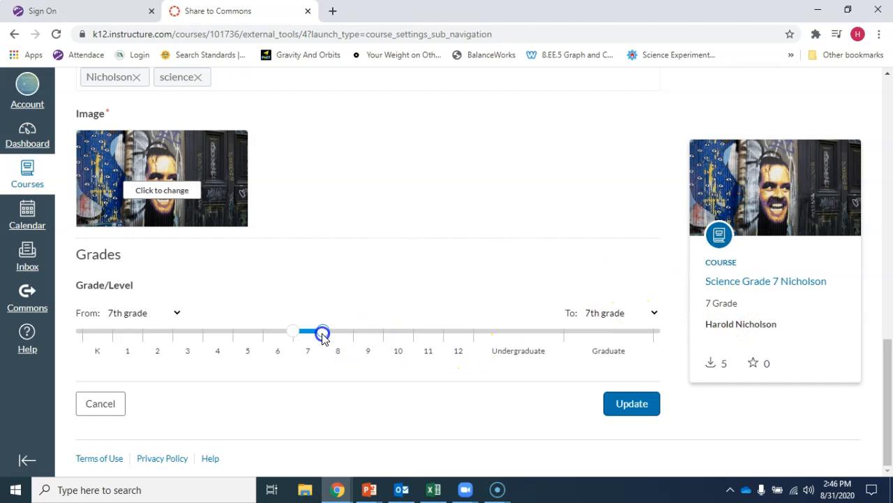
left_click(627, 405)
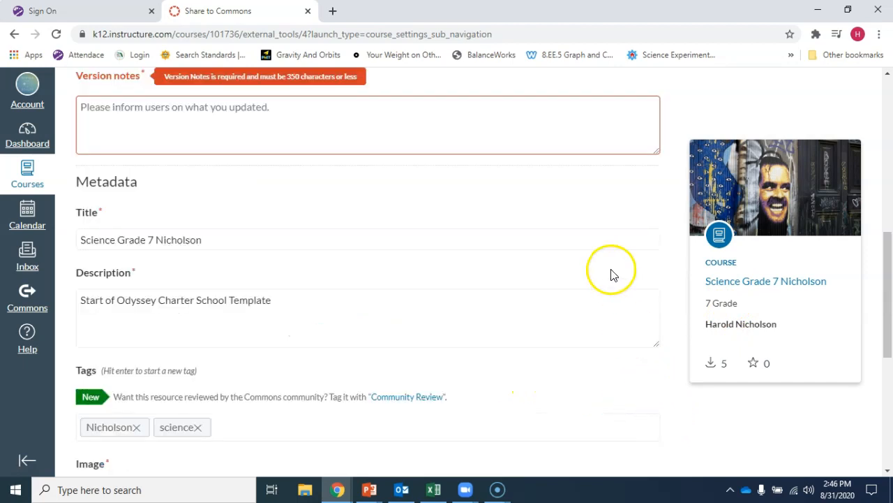
Enter "2" as the version notes and submit the resource update to Commons
scroll(614, 321, "up", 5)
scroll(580, 325, "down", 2)
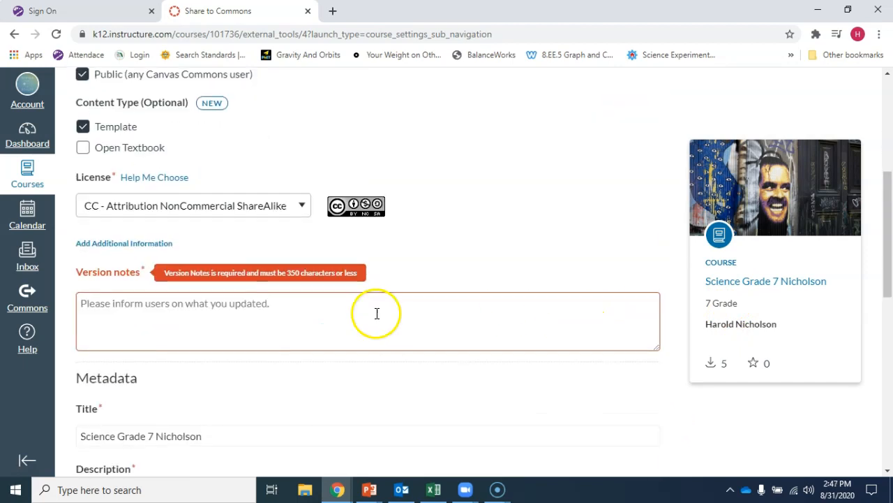
left_click(116, 312)
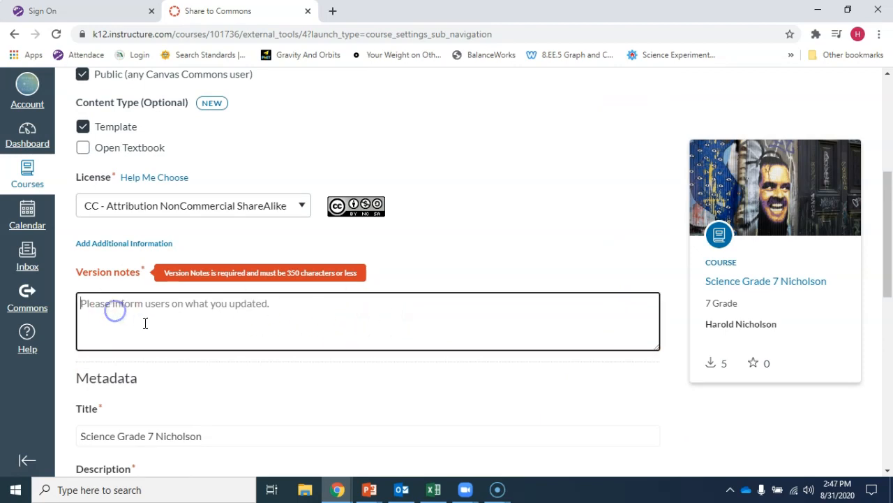
type("1")
key("BackSpace")
type("2")
scroll(630, 320, "down", 5)
left_click(623, 410)
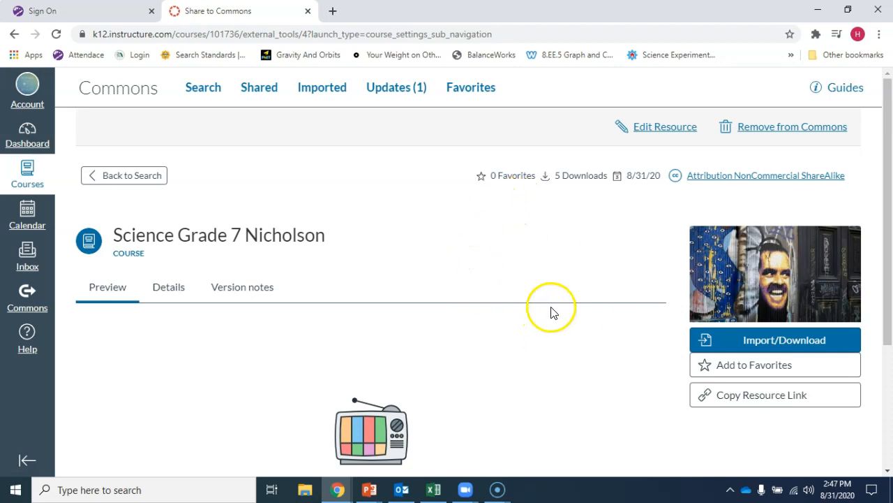
scroll(558, 317, "down", 1)
scroll(566, 322, "down", 2)
scroll(567, 322, "up", 3)
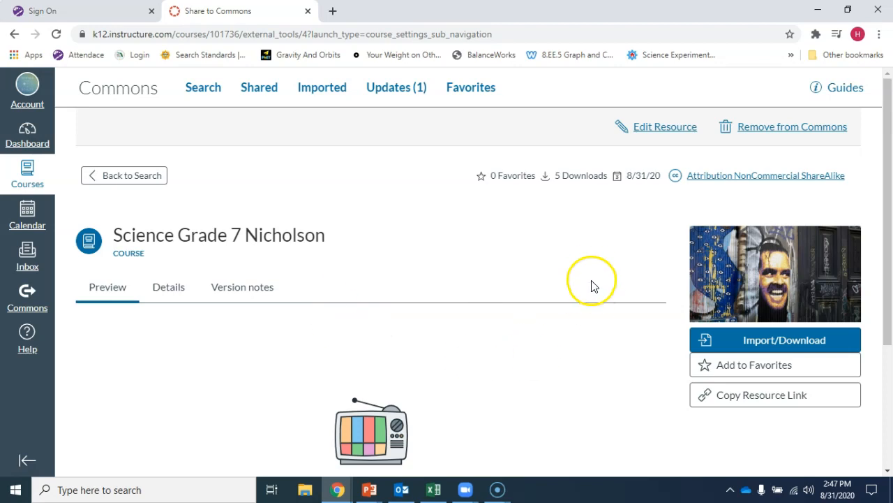
scroll(576, 340, "down", 1)
scroll(577, 340, "down", 1)
scroll(579, 339, "up", 3)
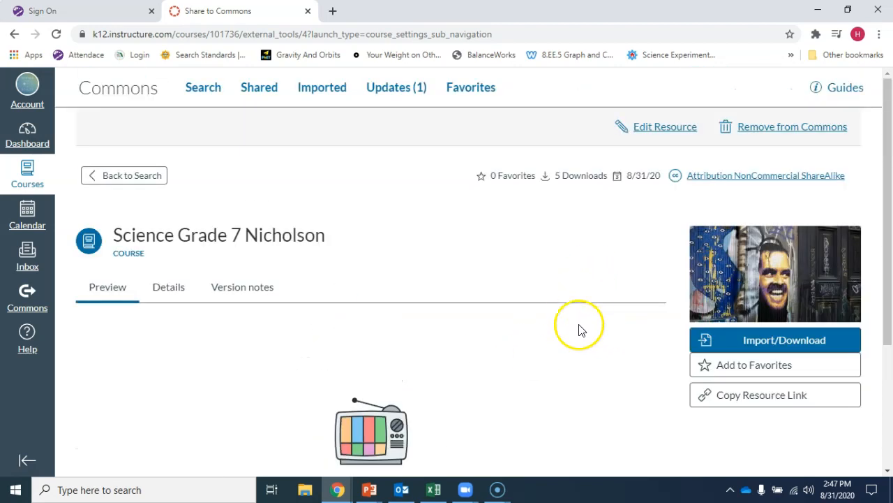
Open the Science Grade 8 course from the dashboard and go to the content exports page in its settings
left_click(26, 145)
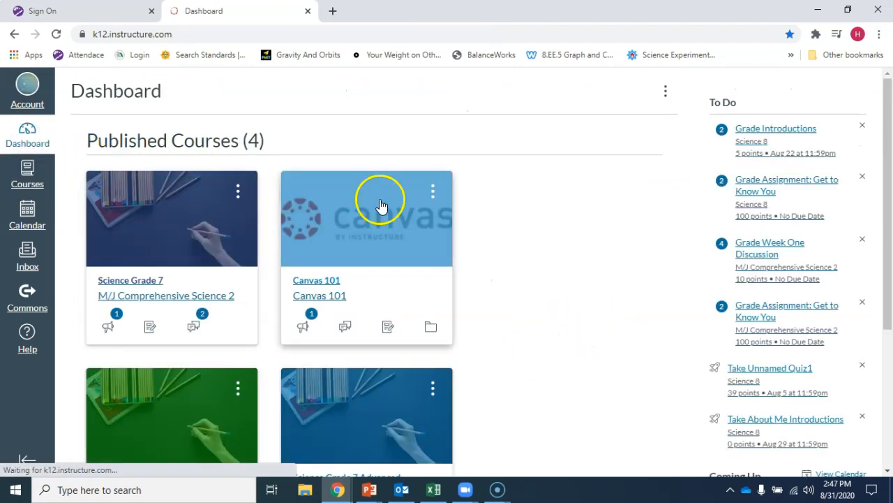
scroll(535, 319, "down", 3)
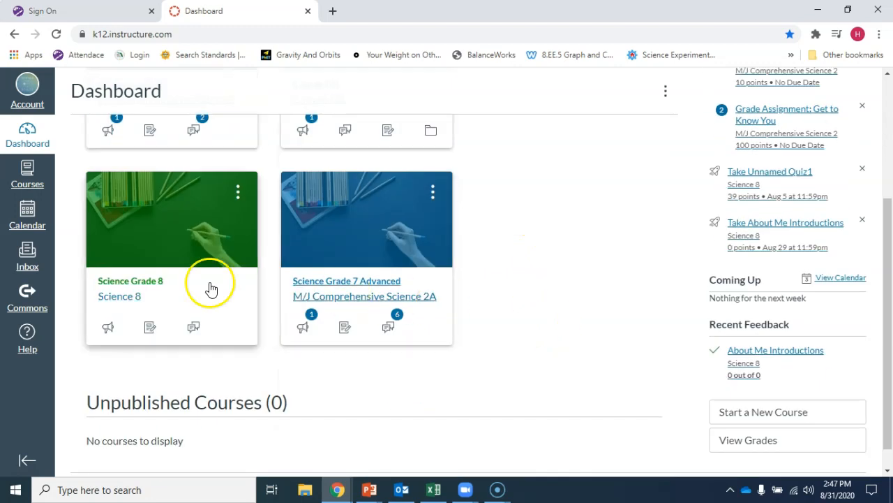
left_click(122, 282)
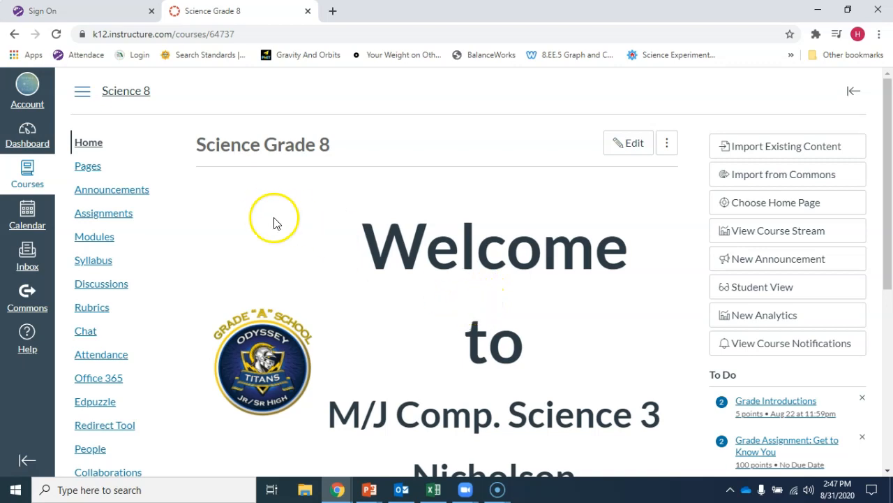
scroll(355, 281, "down", 4)
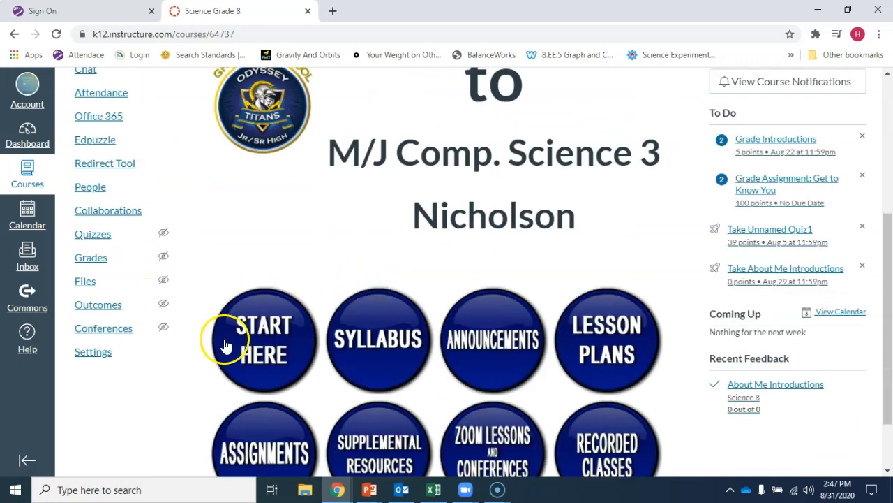
left_click(104, 355)
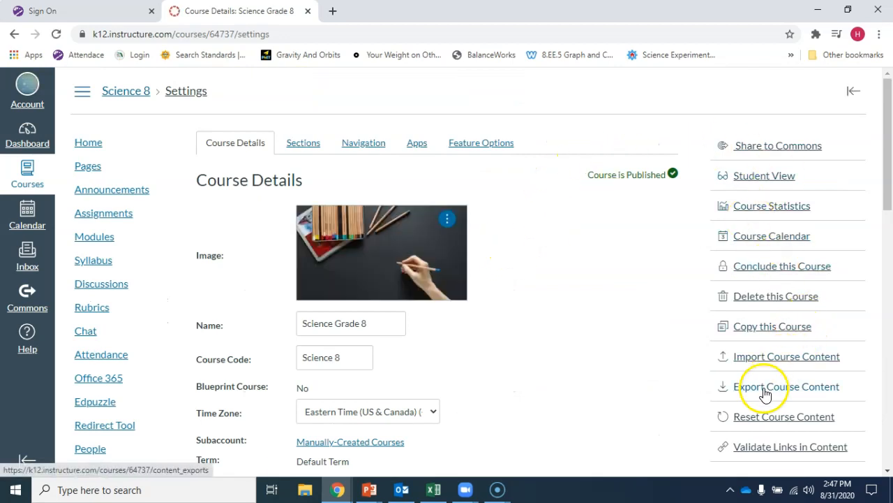
scroll(763, 391, "down", 1)
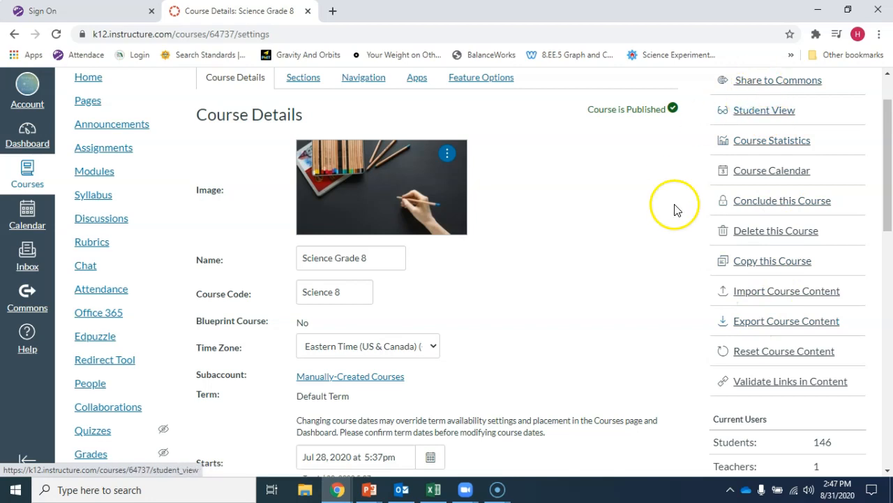
left_click(775, 324)
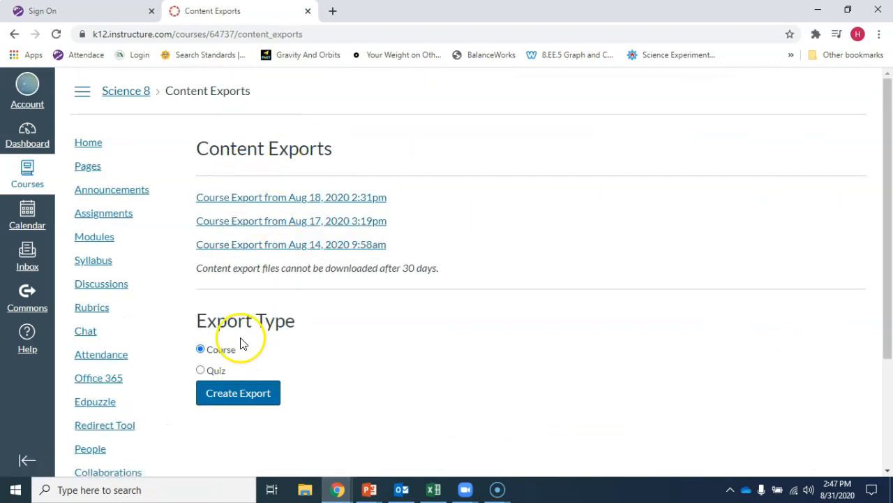
Try the Quiz export type with all quizzes deselected, and switch the export type back to Course
left_click(213, 351)
left_click(212, 370)
left_click(213, 349)
scroll(431, 357, "down", 3)
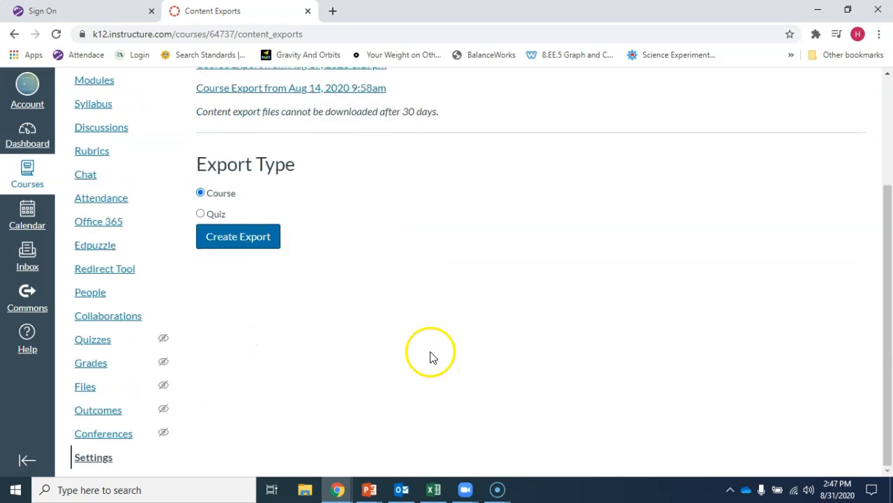
left_click(217, 215)
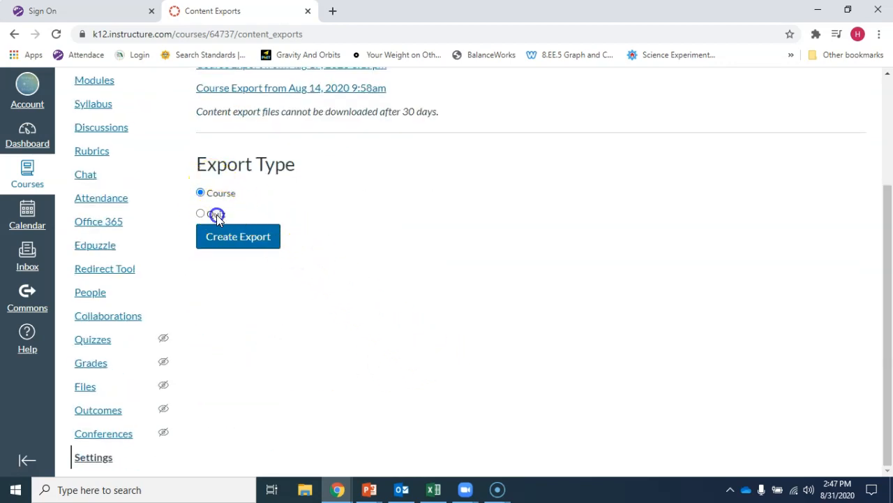
left_click(213, 196)
left_click(213, 215)
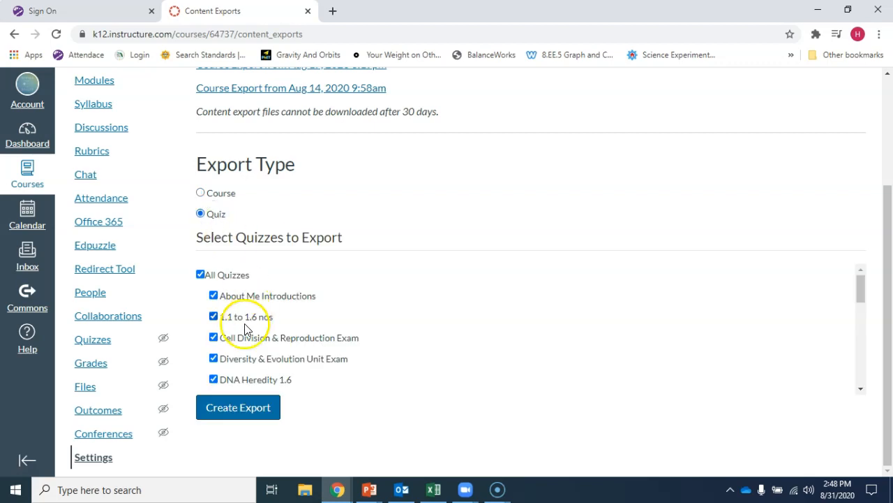
left_click(201, 274)
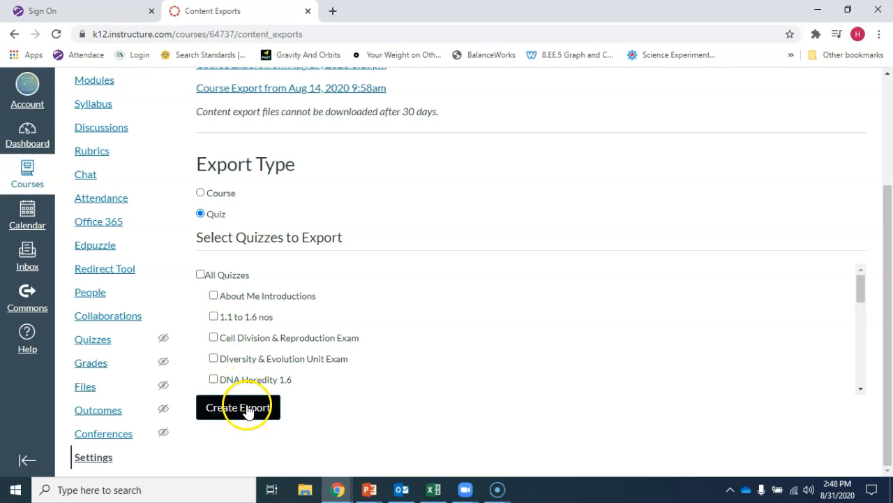
left_click(213, 193)
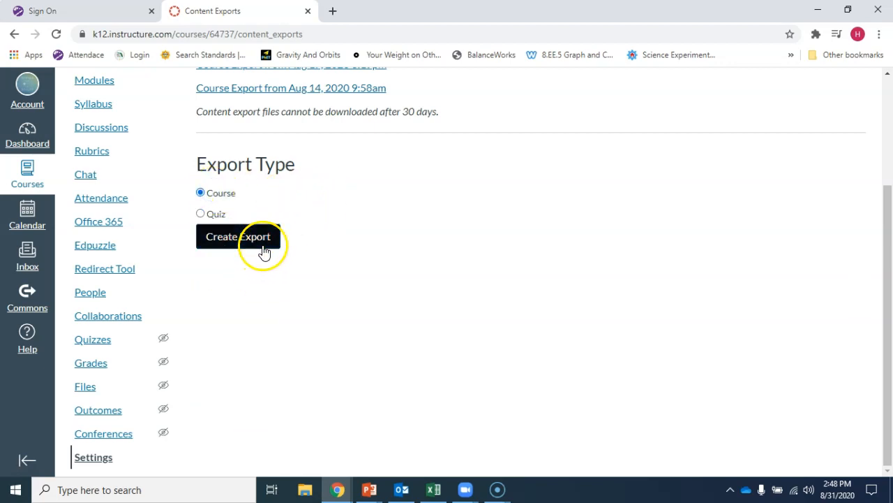
Create a content export of the whole Science Grade 8 course with the Course export type
left_click(223, 195)
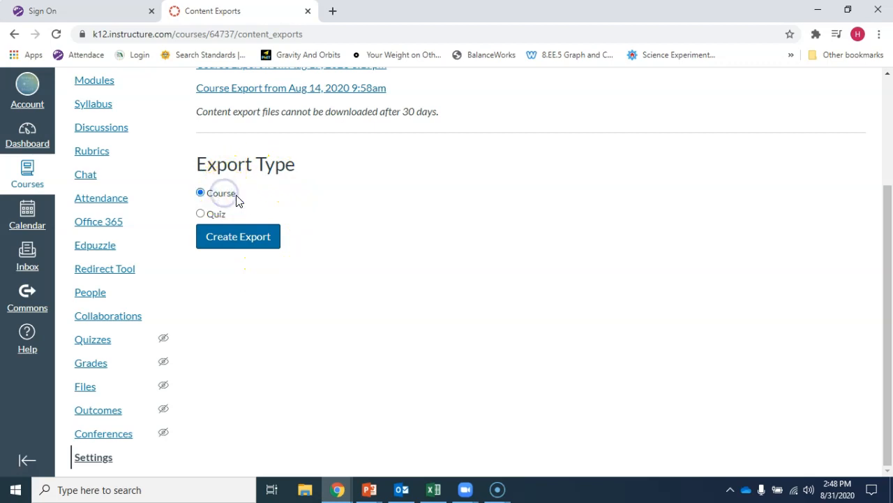
left_click(237, 240)
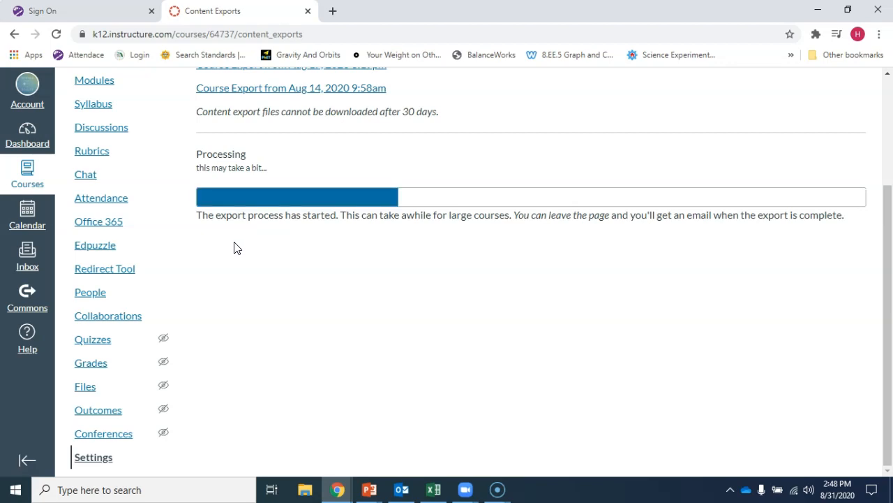
Examine the notes on the download time limit for export files and on leaving the page while the export is processed
left_click_drag(198, 111, 430, 110)
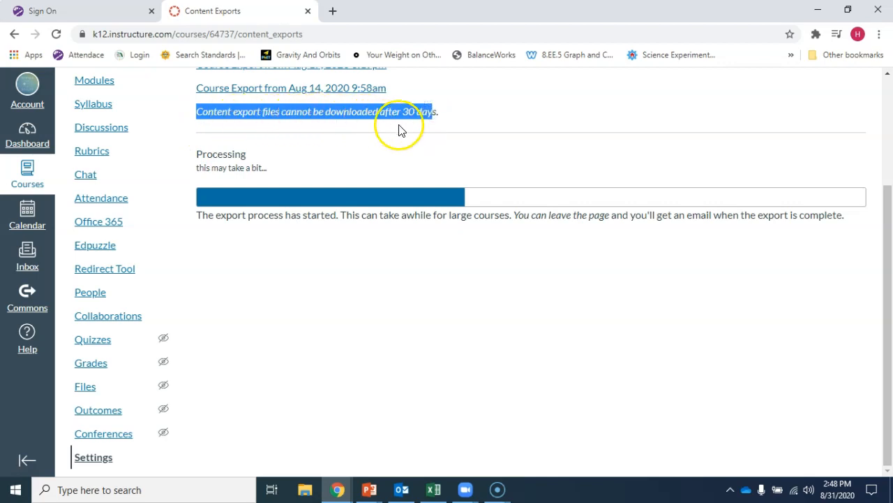
left_click(440, 110)
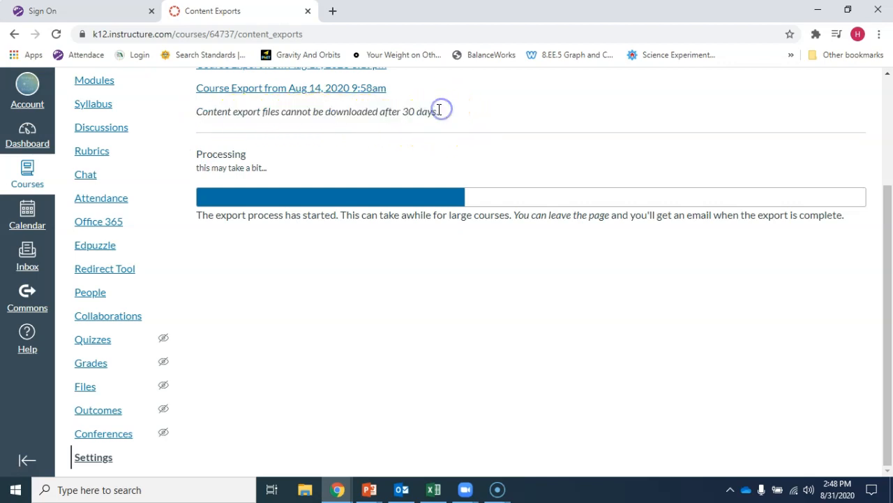
left_click_drag(442, 118, 386, 117)
left_click_drag(440, 110, 444, 111)
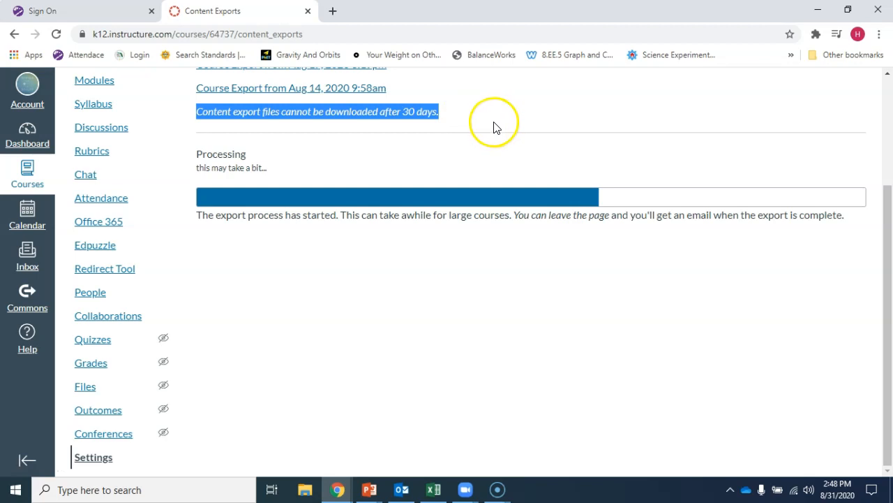
left_click(439, 116)
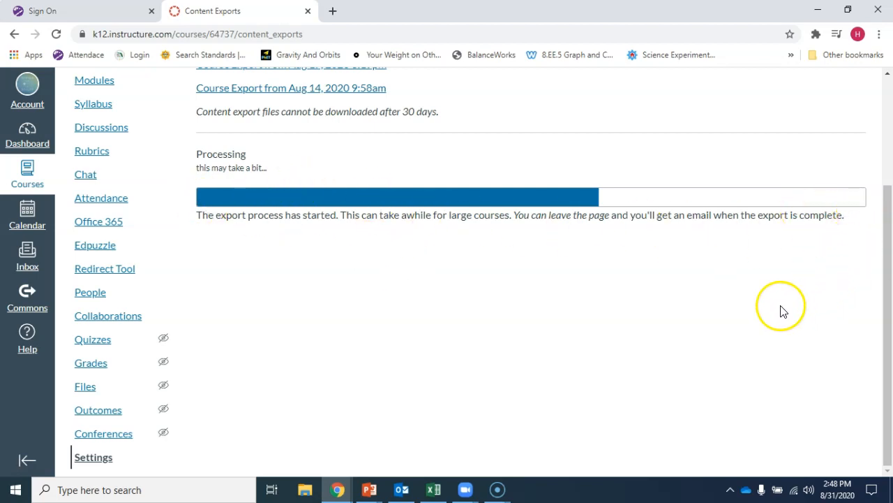
left_click_drag(541, 217, 772, 223)
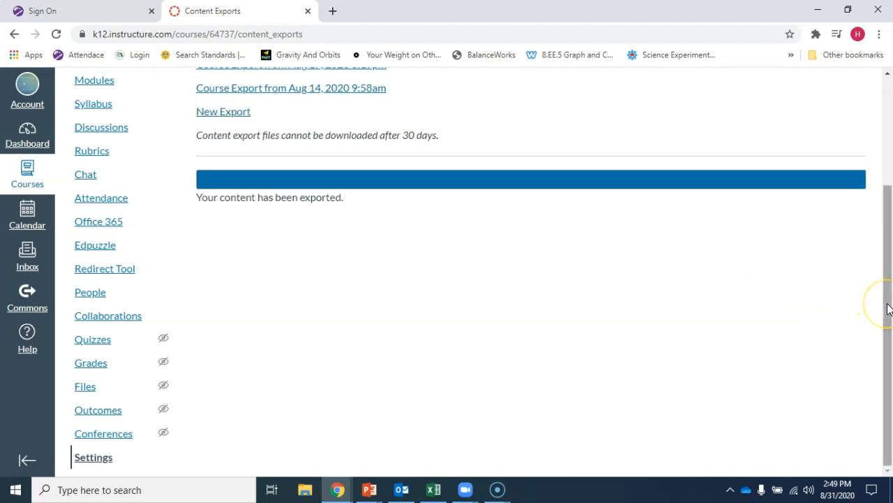
Download the newly created course export file from the content exports list
scroll(888, 310, "up", 2)
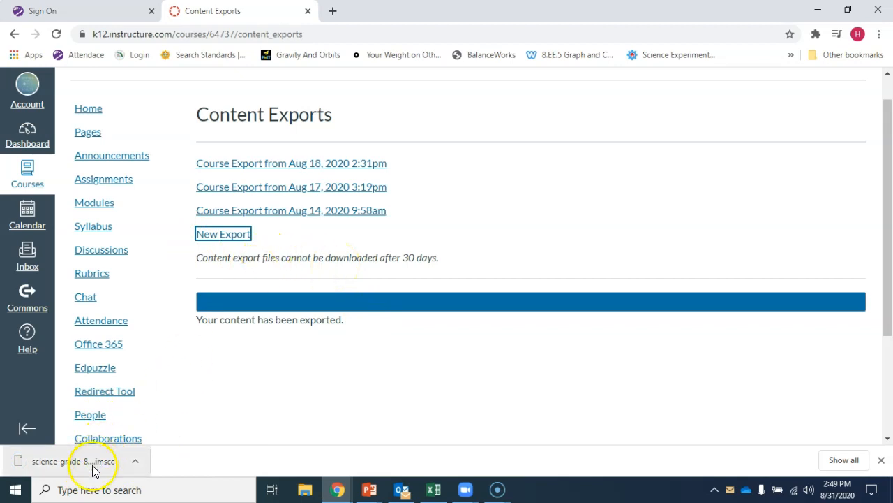
left_click(218, 361)
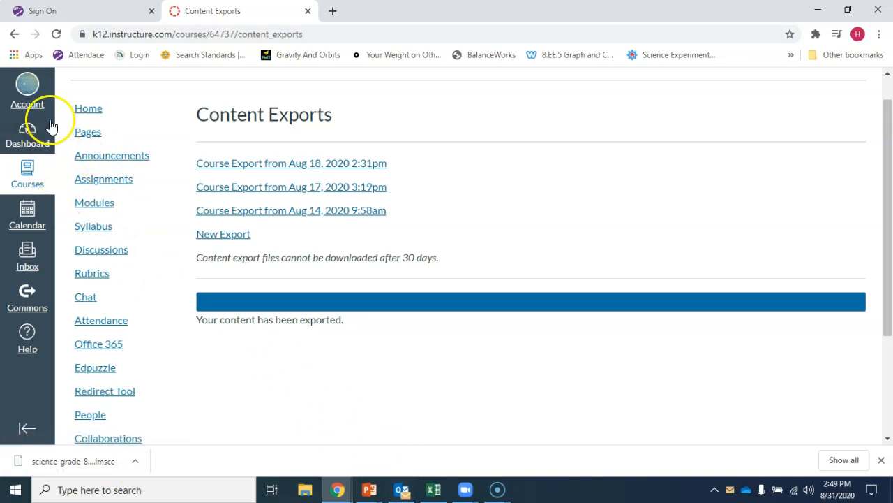
Return to the dashboard and look through the published and unpublished course cards and the list of courses
left_click(28, 137)
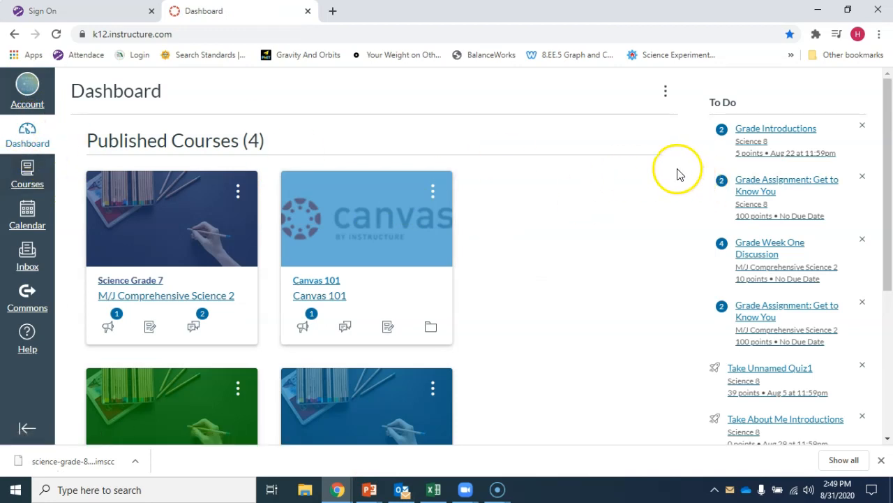
scroll(644, 343, "down", 4)
scroll(646, 345, "up", 3)
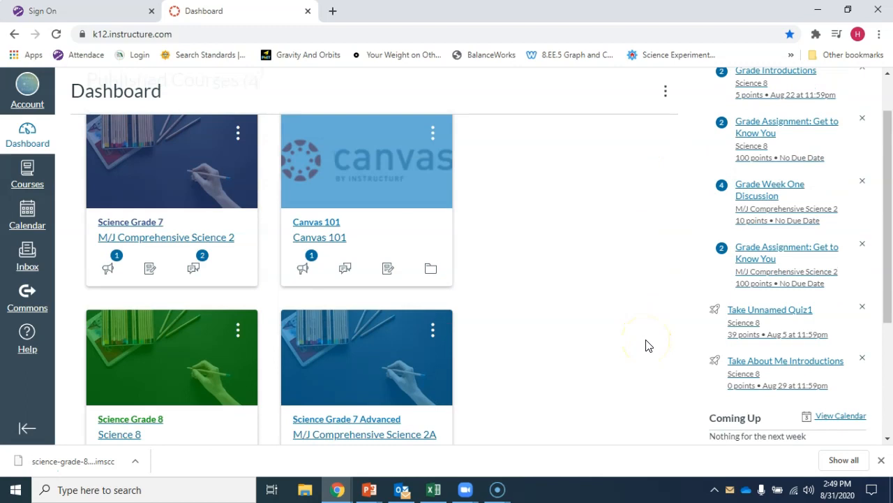
scroll(646, 344, "up", 1)
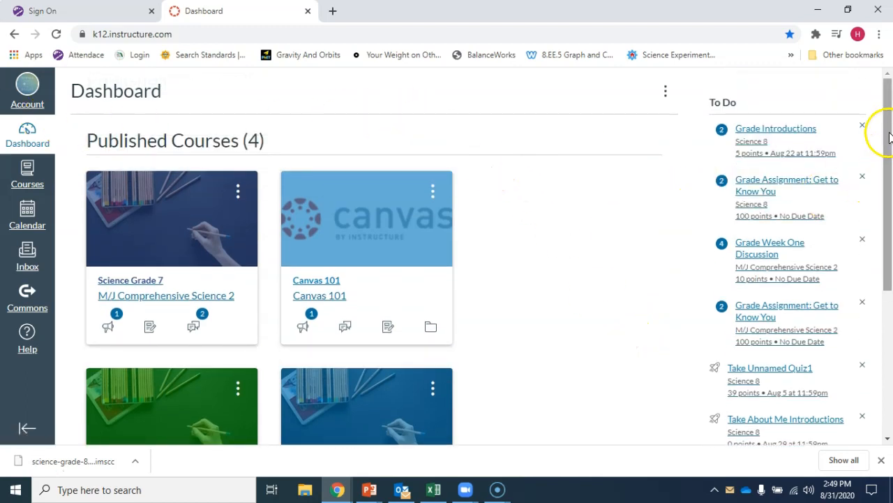
left_click_drag(887, 137, 888, 278)
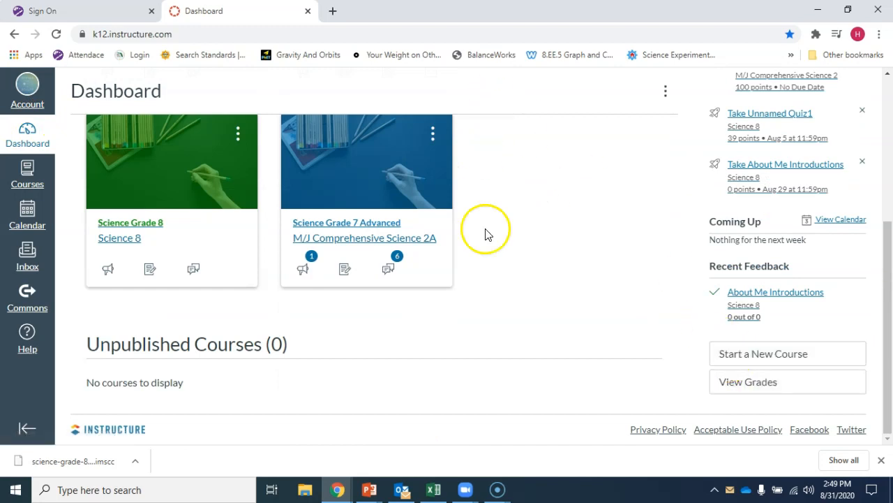
left_click(26, 170)
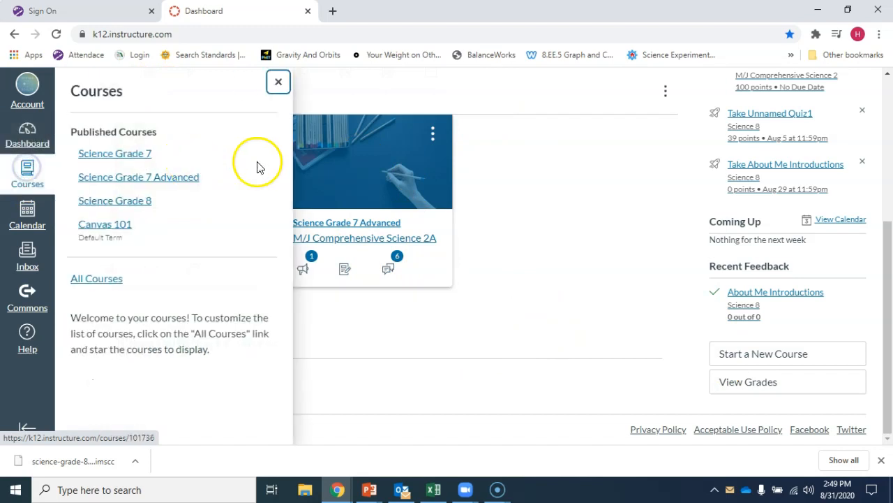
left_click(18, 183)
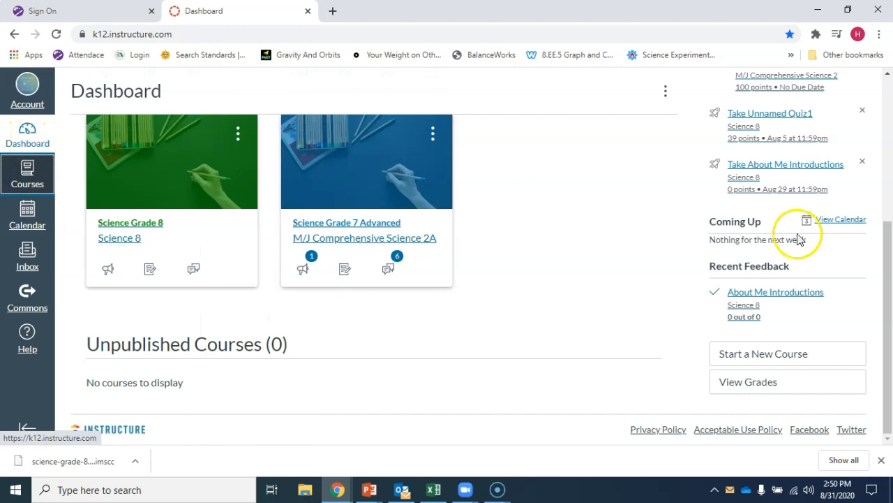
left_click_drag(888, 318, 887, 175)
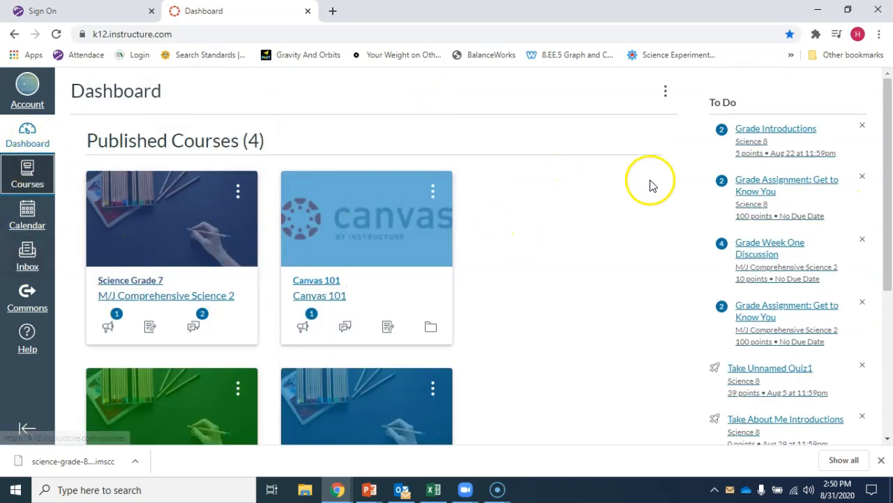
mouse_move(887, 164)
left_mouse_down()
mouse_move(882, 206)
mouse_move(883, 164)
left_mouse_up()
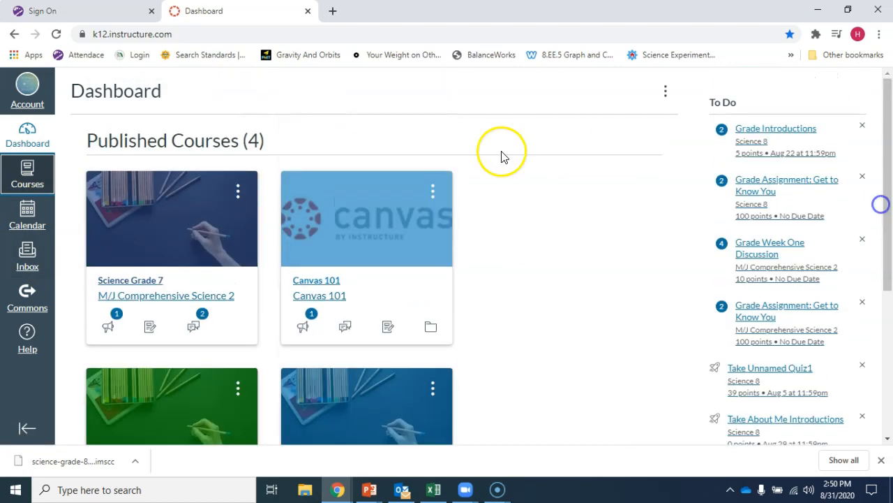